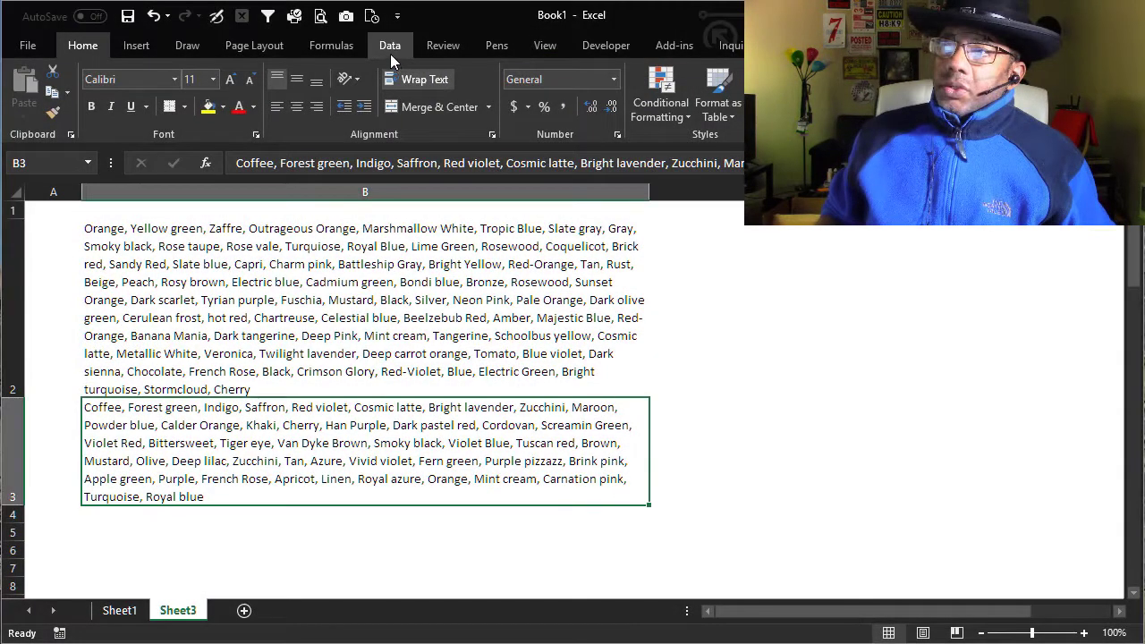
Step: Turn cells B2:B3 into Table4 with From Table/Range and open it in Power Query
left_click(390, 45)
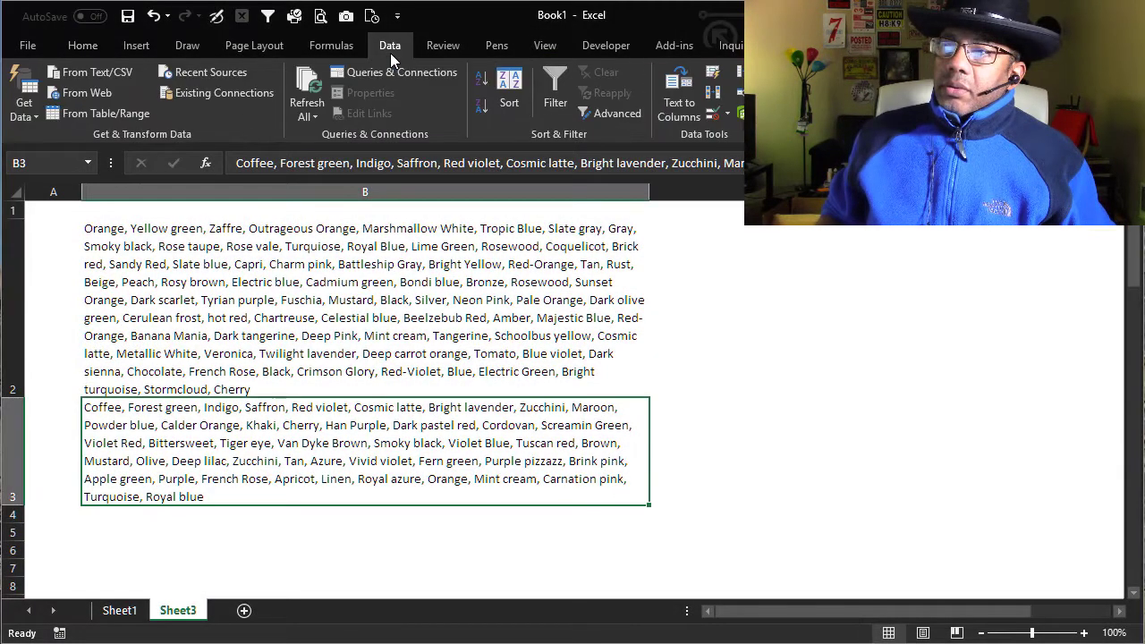
left_click(65, 116)
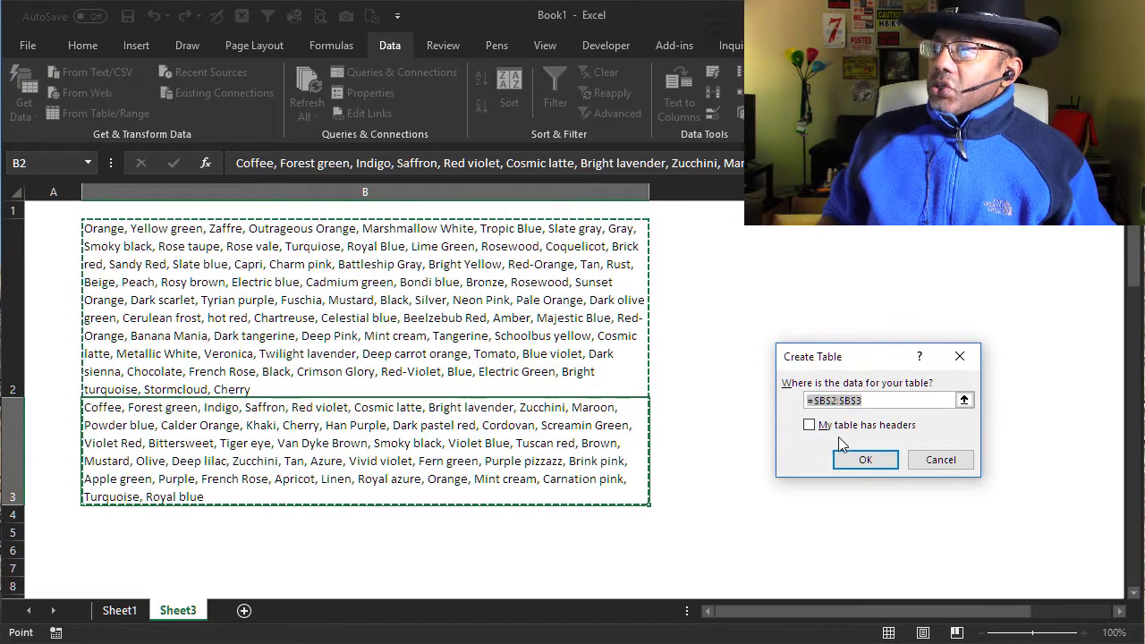
left_click(866, 460)
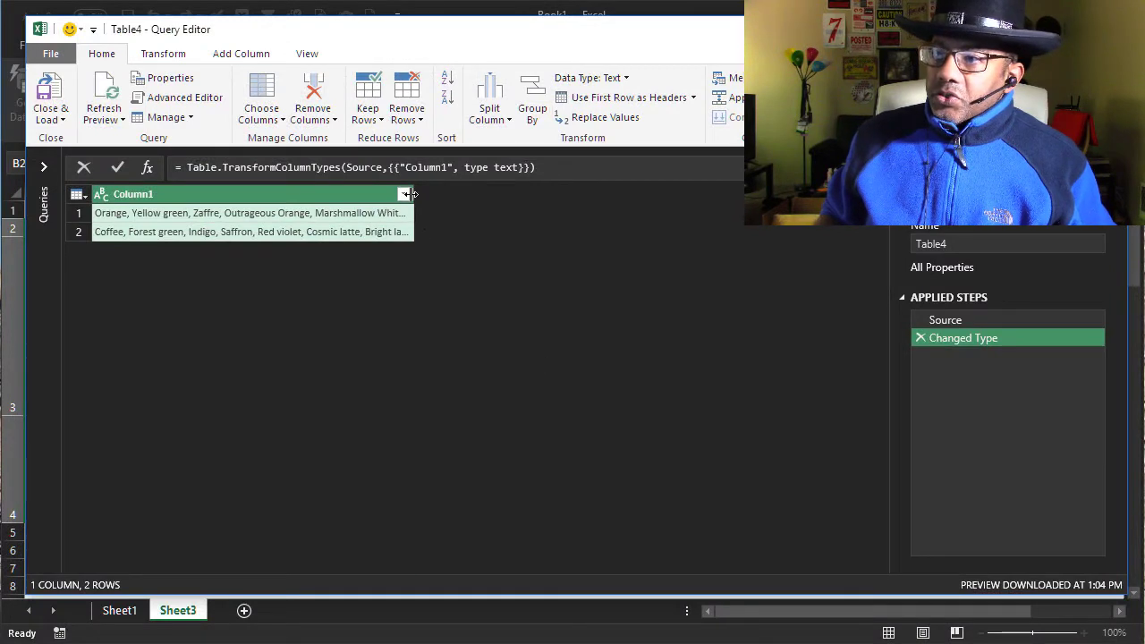
Step: Widen Column1 and set Split Column by Delimiter to a custom comma, splitting into rows
left_click_drag(413, 193, 588, 195)
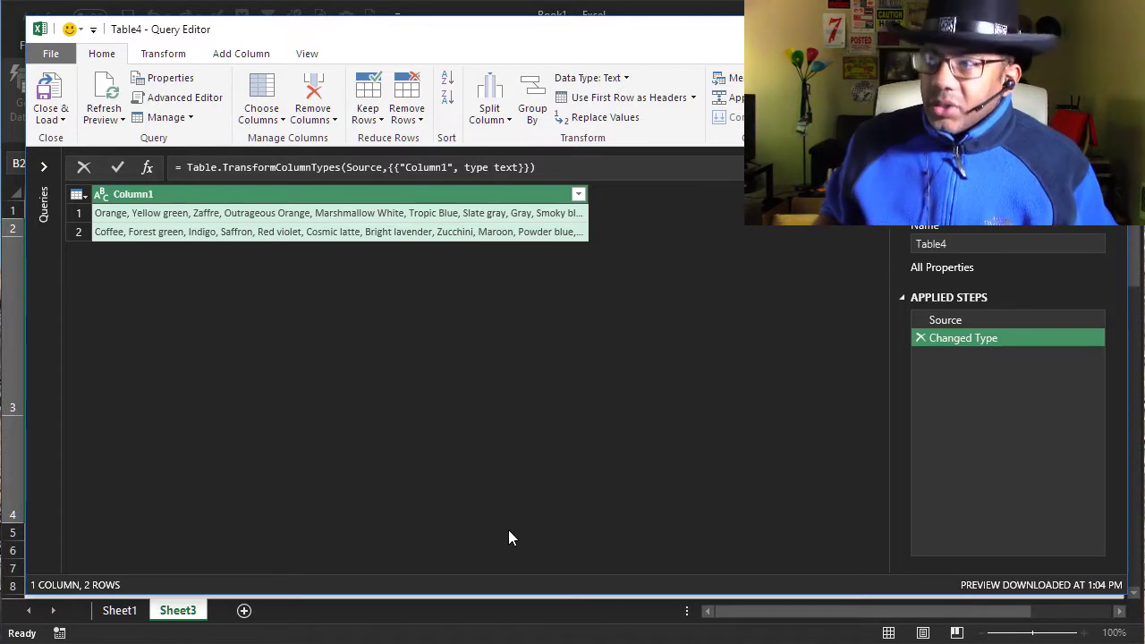
left_click(499, 124)
left_click(513, 145)
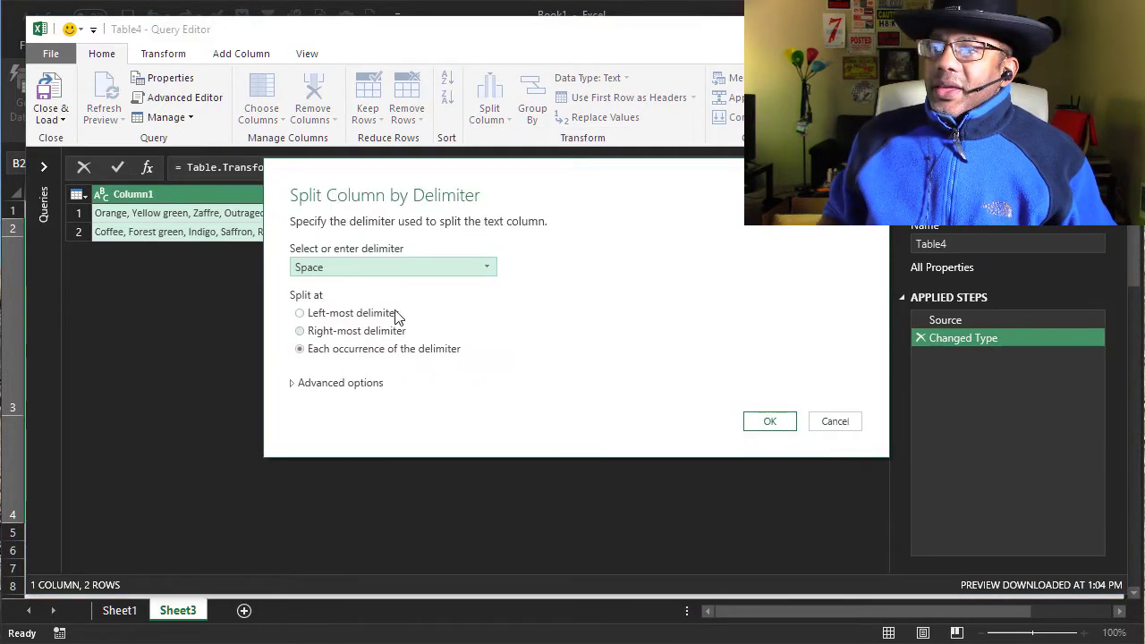
left_click(391, 272)
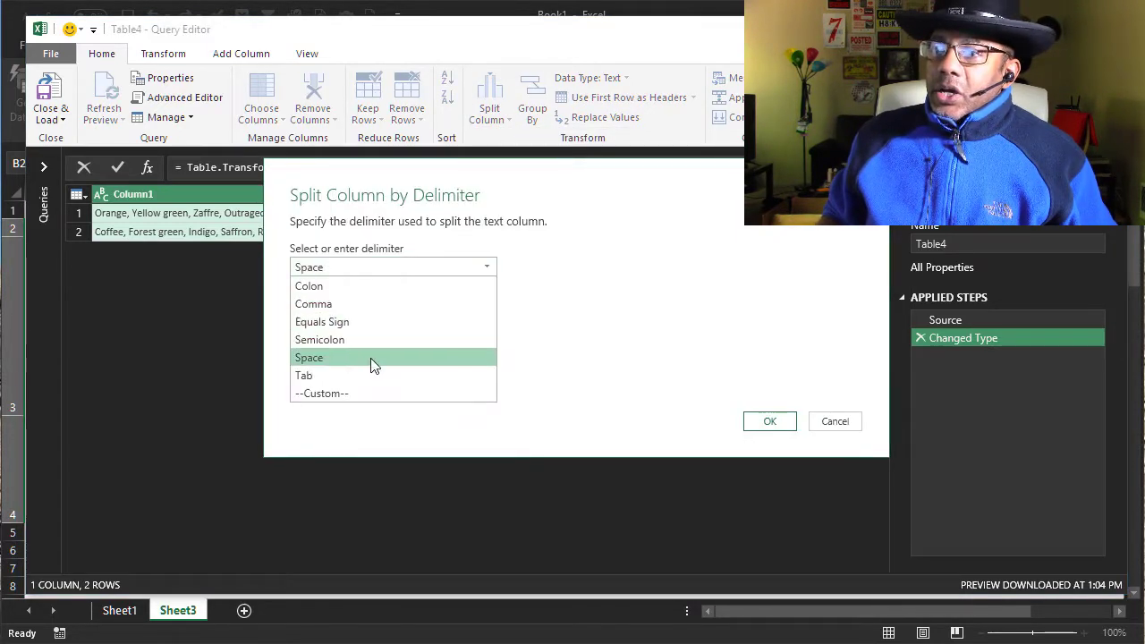
left_click(371, 393)
left_click(340, 267)
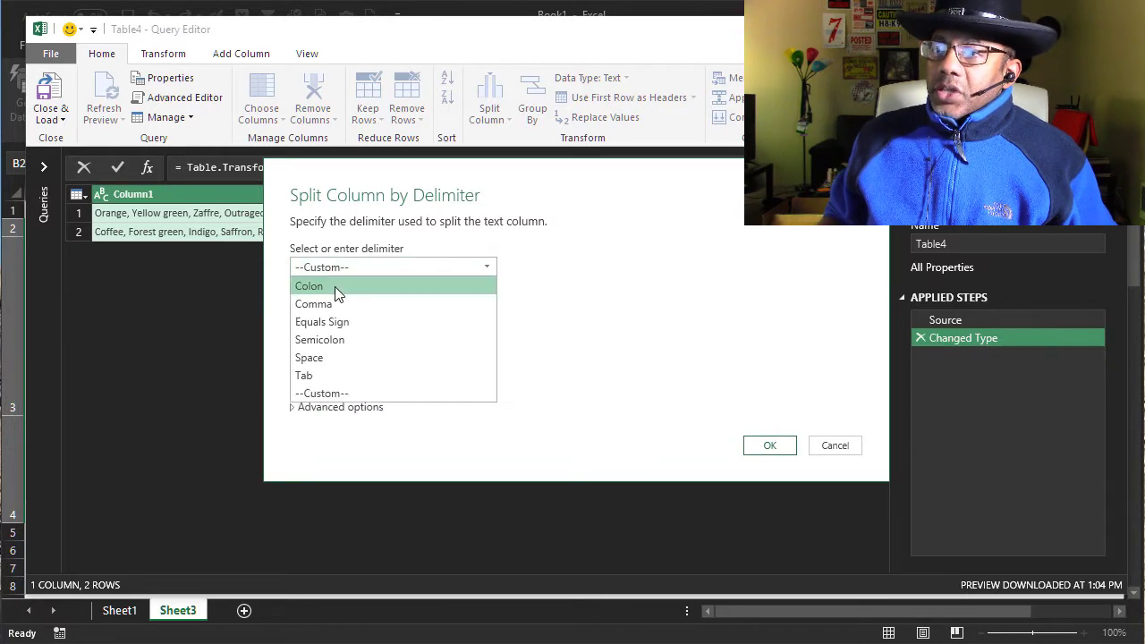
left_click(356, 292)
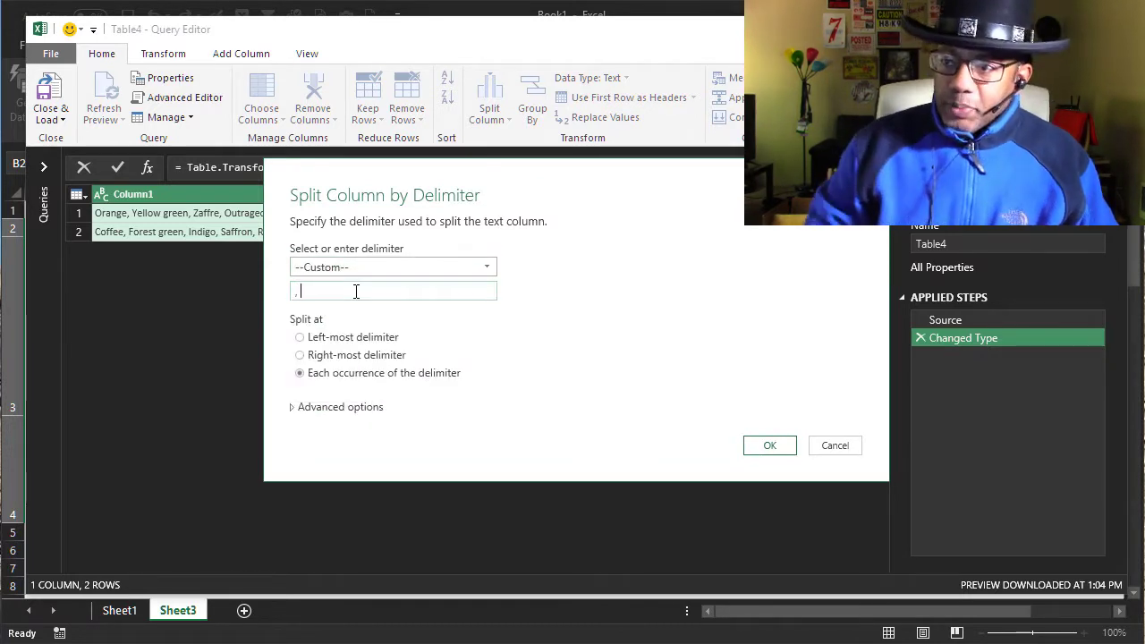
left_click(336, 407)
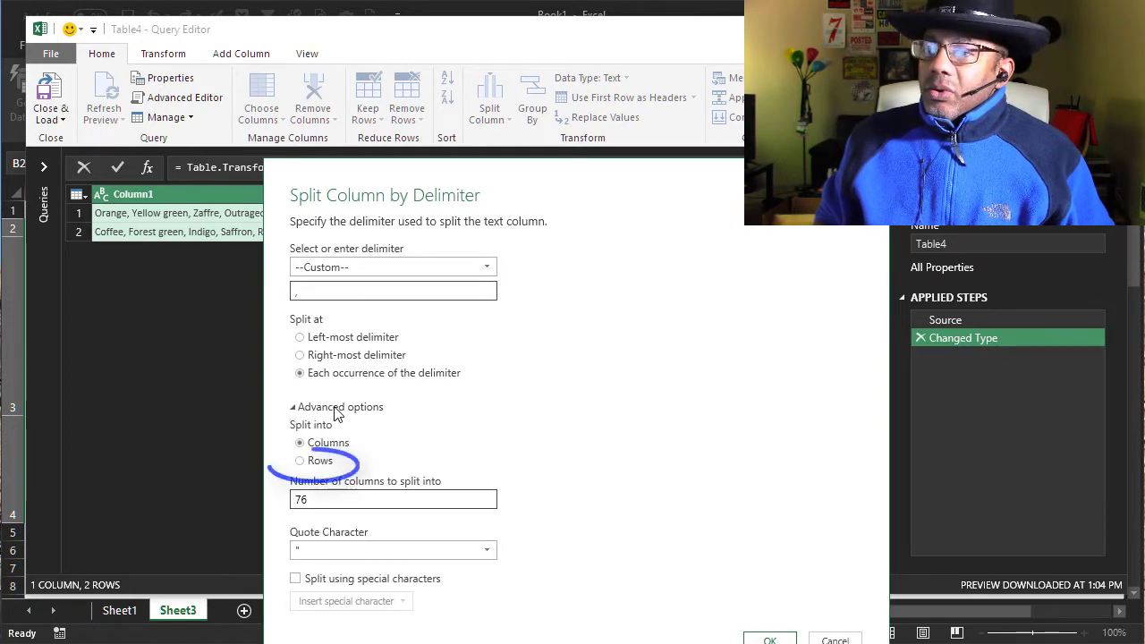
left_click(320, 465)
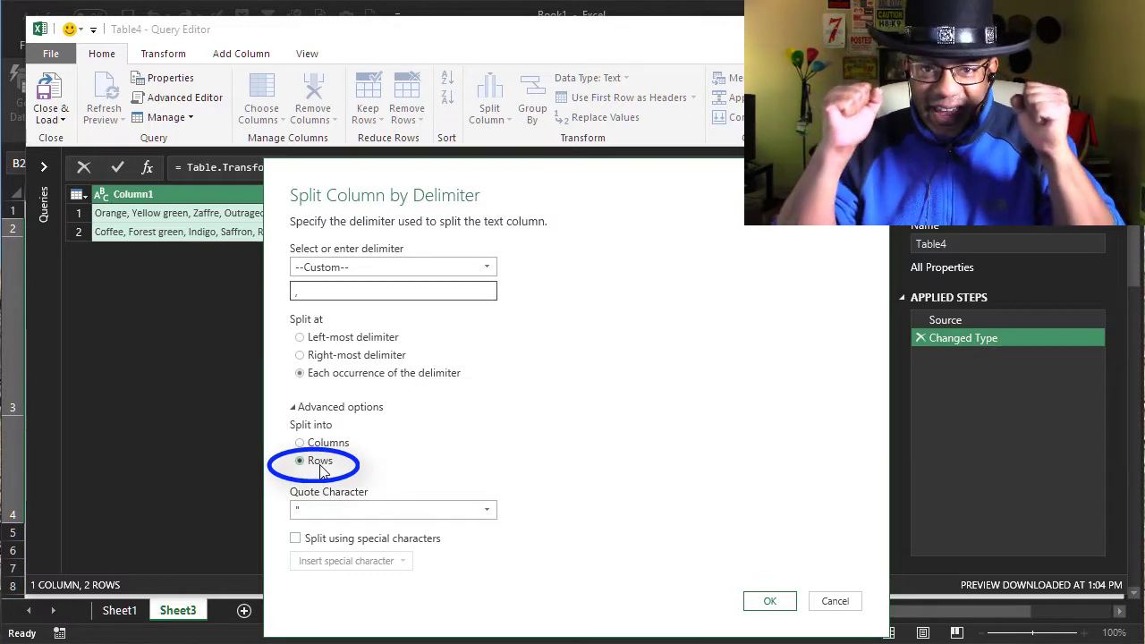
Step: Apply the comma split so each colour sits on its own row, and review the Tan entry
left_click(770, 600)
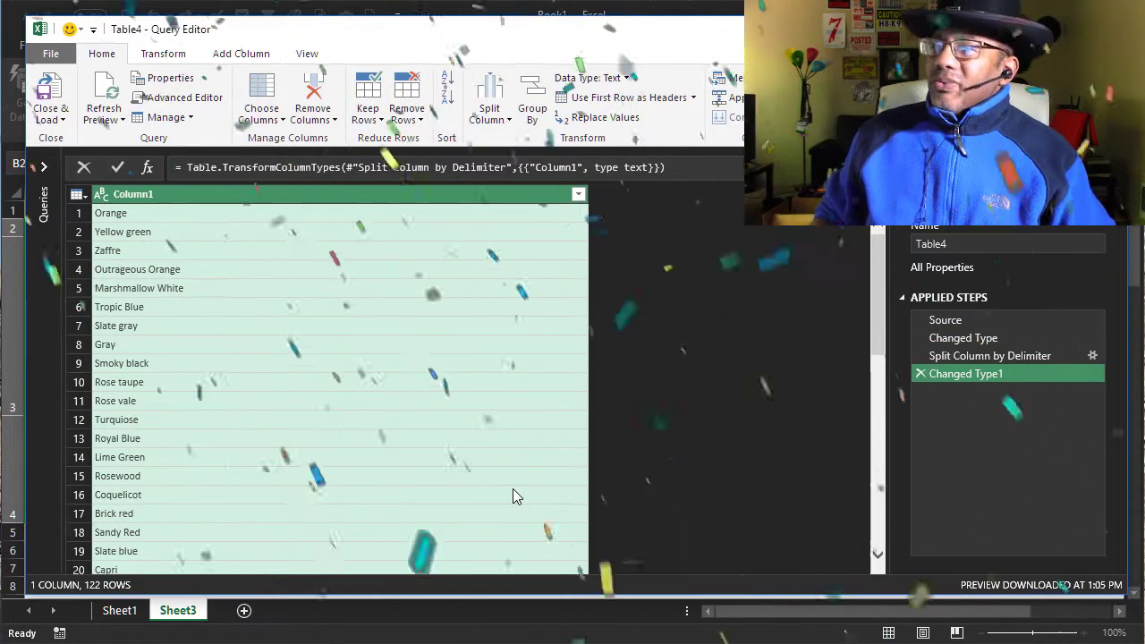
scroll(513, 488, "down", 11)
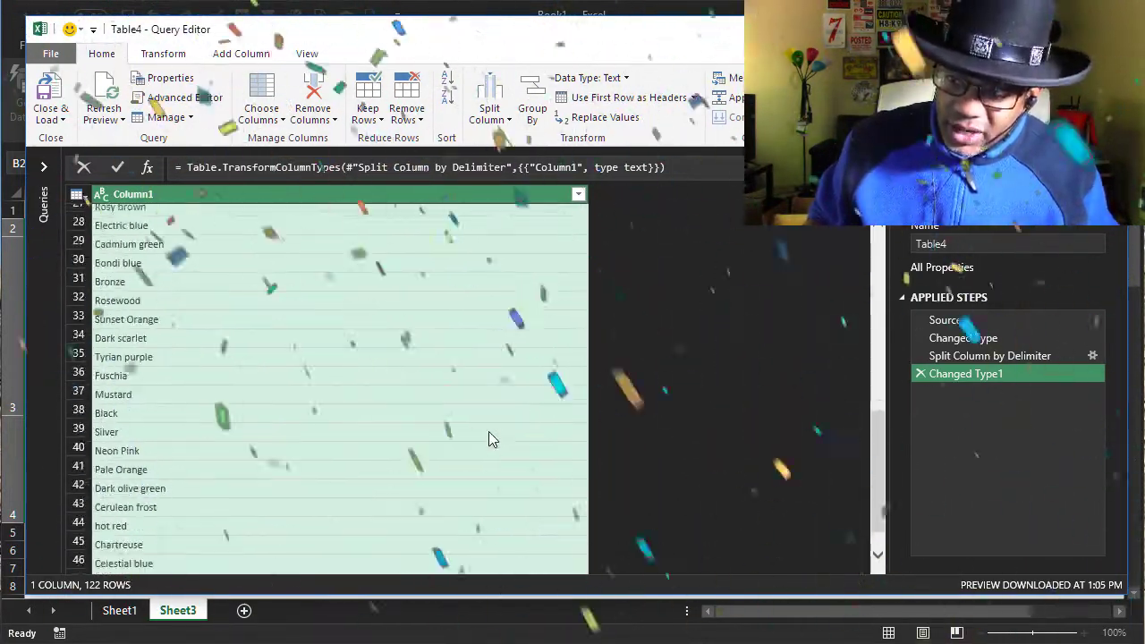
scroll(483, 432, "down", 5)
scroll(424, 383, "up", 10)
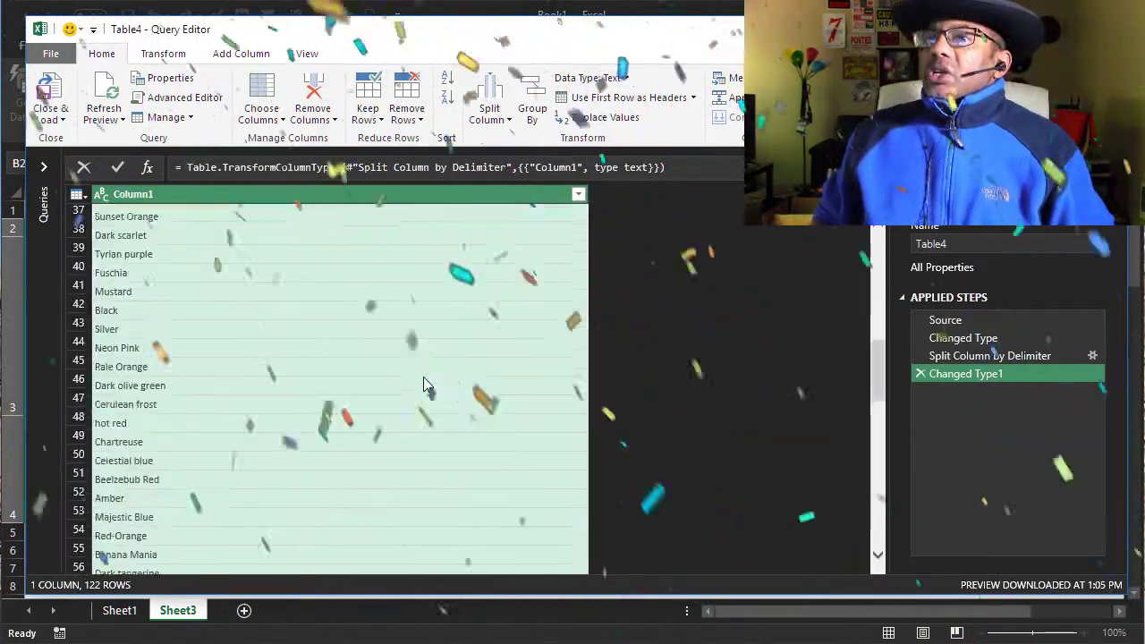
left_click(416, 370)
scroll(417, 376, "up", 6)
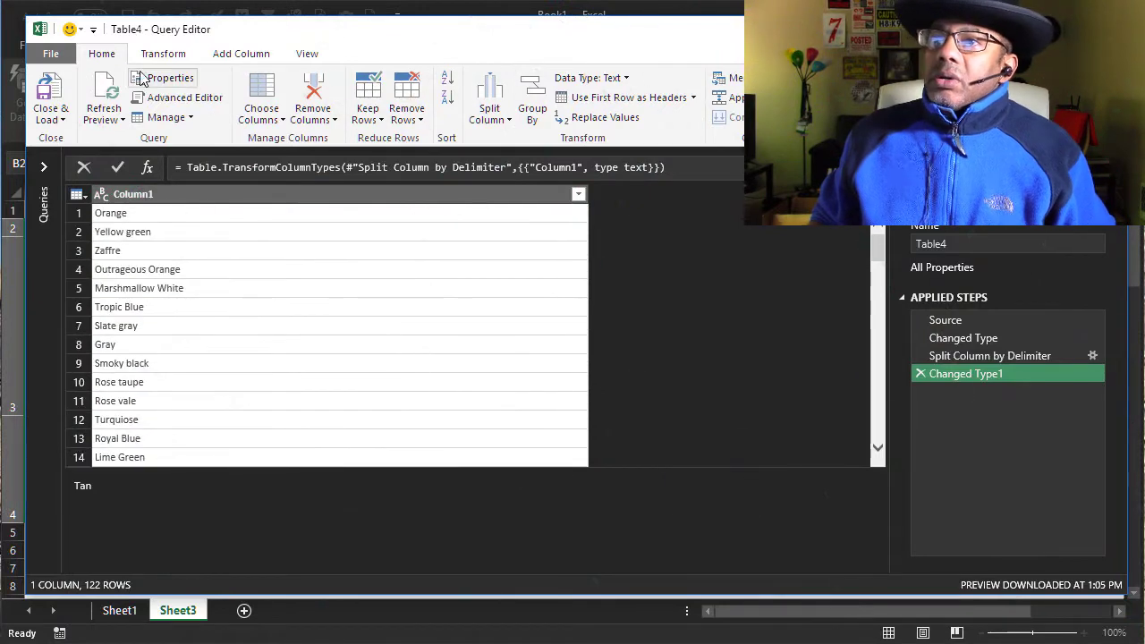
Step: Close & Load the 122 split colours to new Sheet4 and check cells A10 and A12
left_click(44, 94)
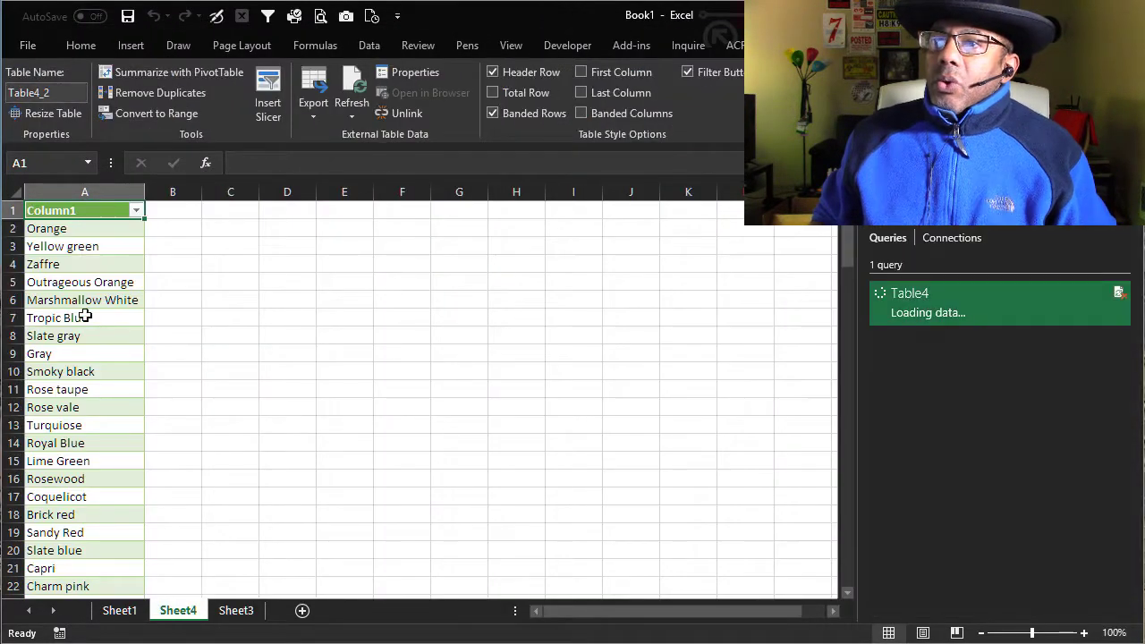
left_click(84, 370)
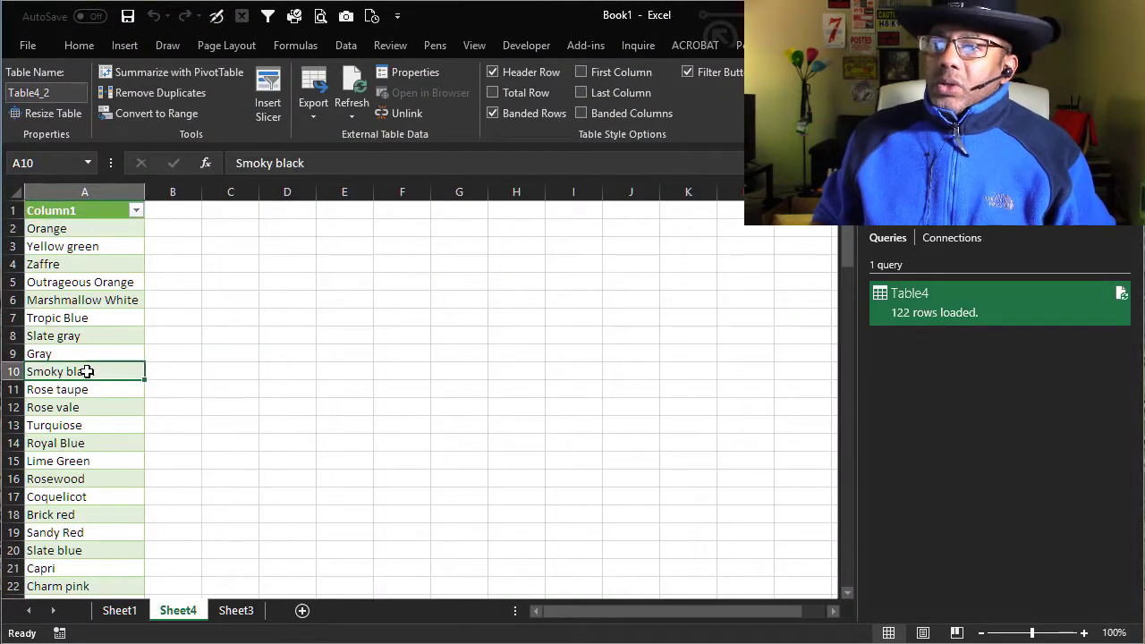
scroll(86, 371, "down", 4)
scroll(86, 371, "up", 4)
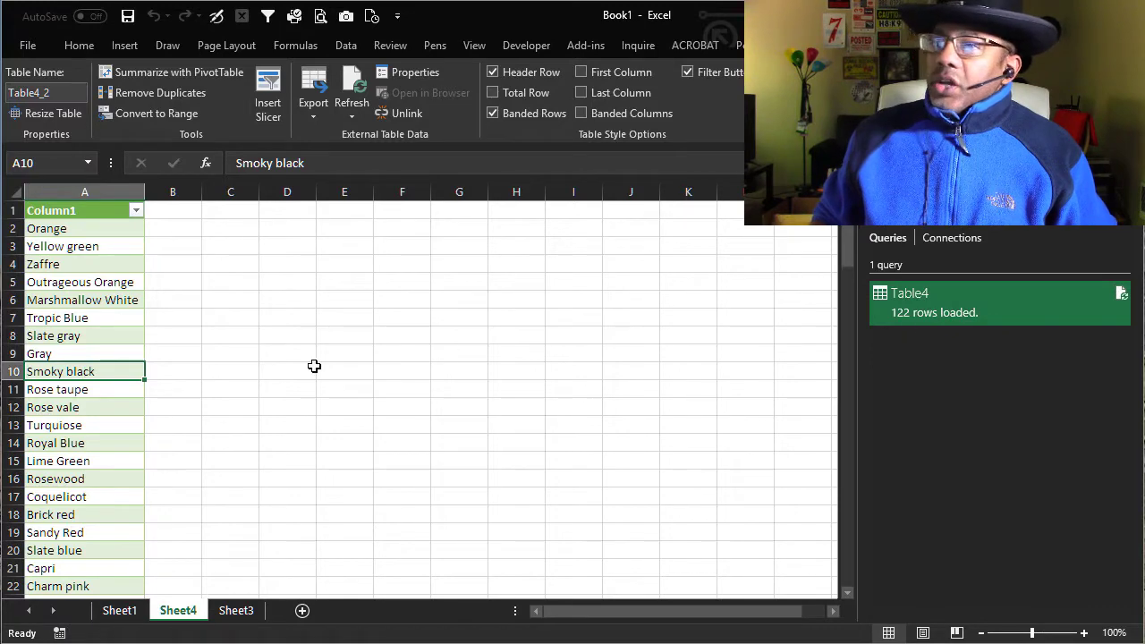
left_click(105, 401)
scroll(104, 399, "down", 14)
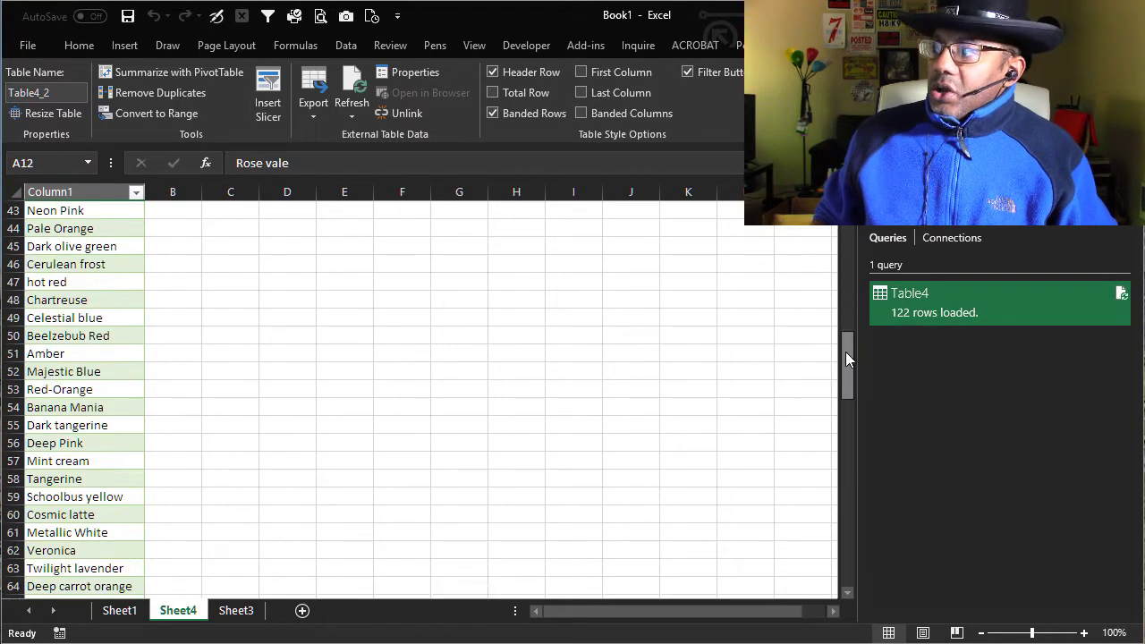
left_click_drag(846, 351, 847, 553)
scroll(171, 404, "down", 8)
scroll(355, 381, "up", 11)
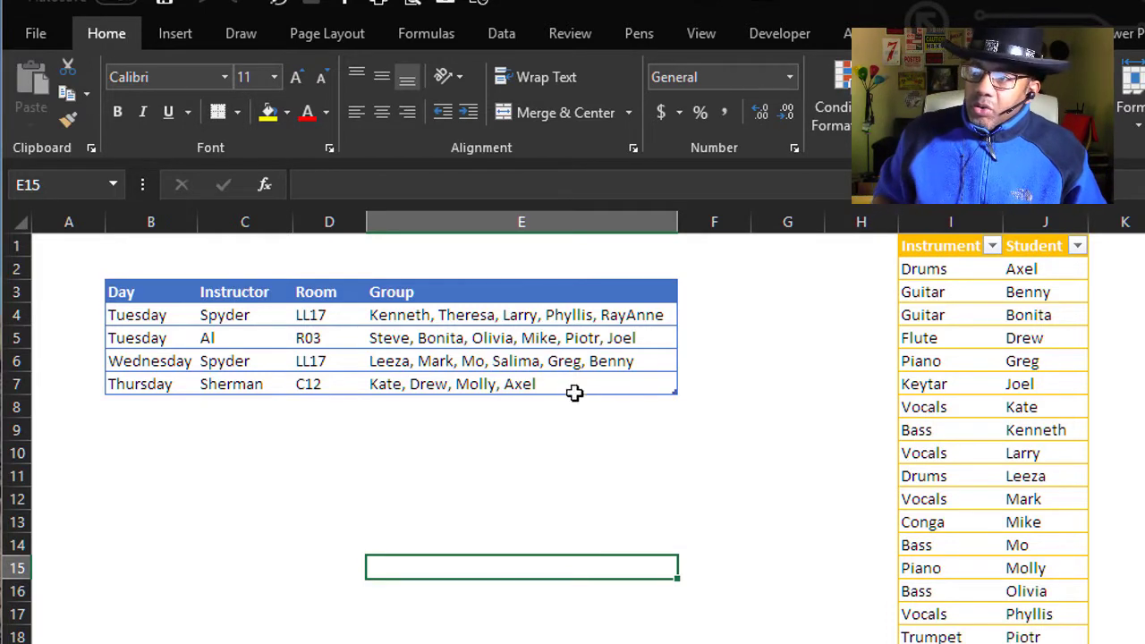
Step: Inspect the comma-separated student names in cells E4 and E6 of the class schedule
left_click(544, 314)
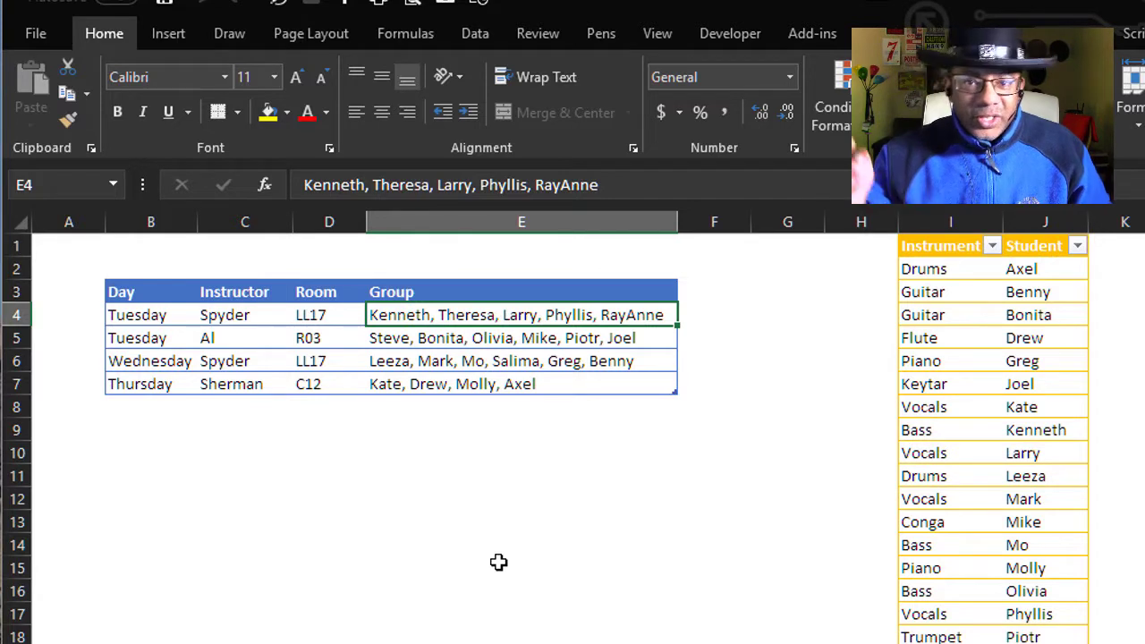
left_click(442, 361)
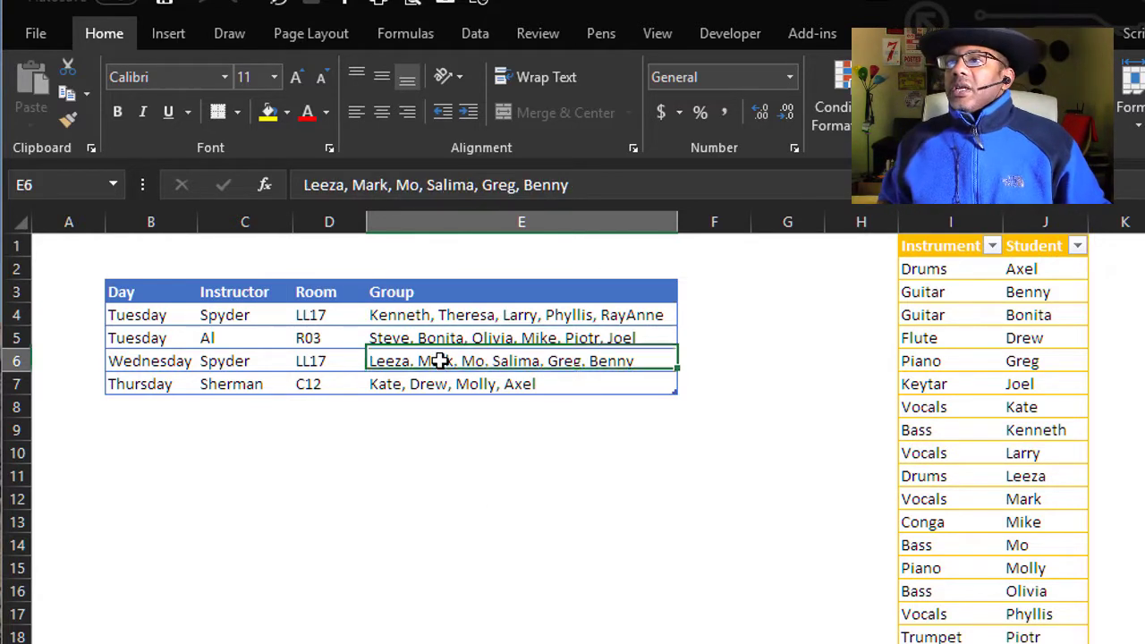
Step: Load the class roster table into Power Query and select the Group column
left_click(472, 33)
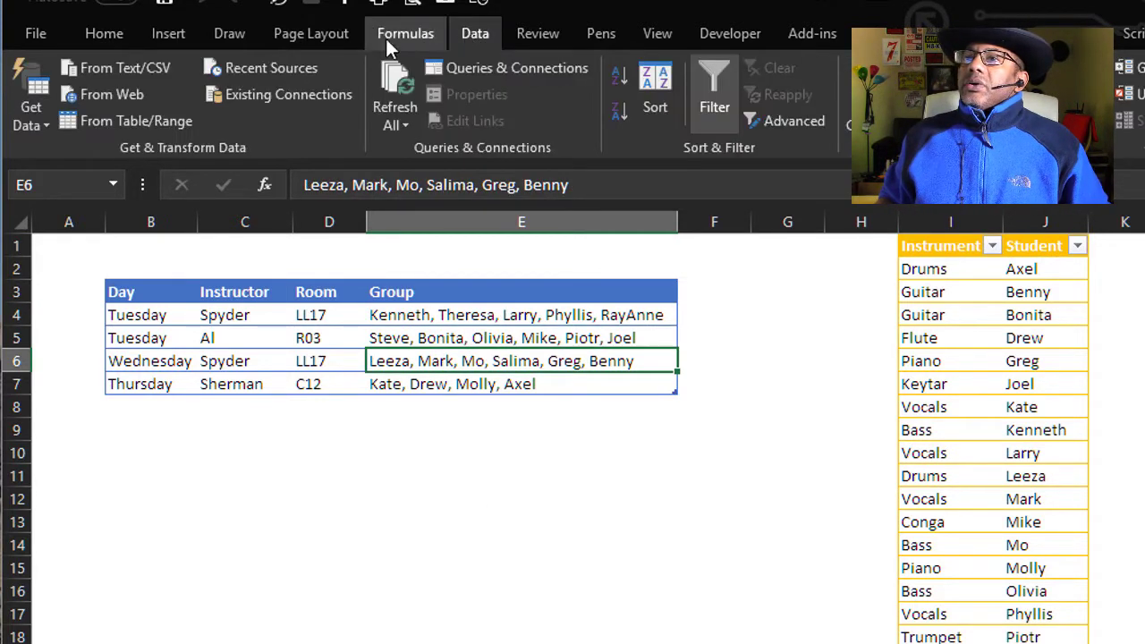
left_click(94, 125)
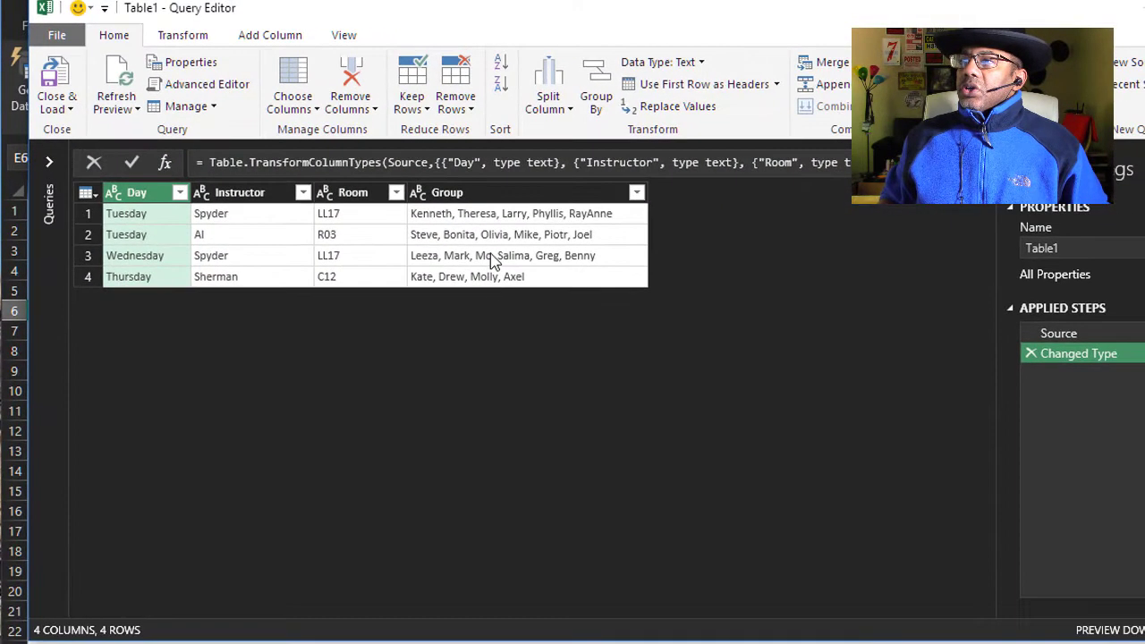
left_click(490, 194)
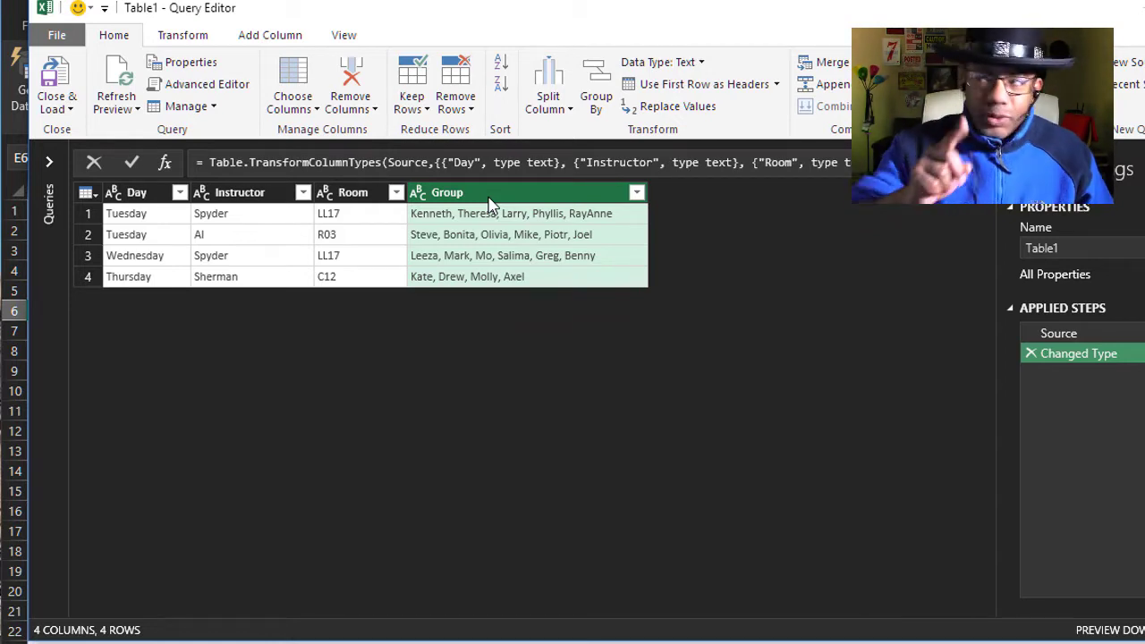
Step: Split Group by a custom comma delimiter into rows, giving 21 rows with one student each
left_click(552, 116)
left_click(563, 130)
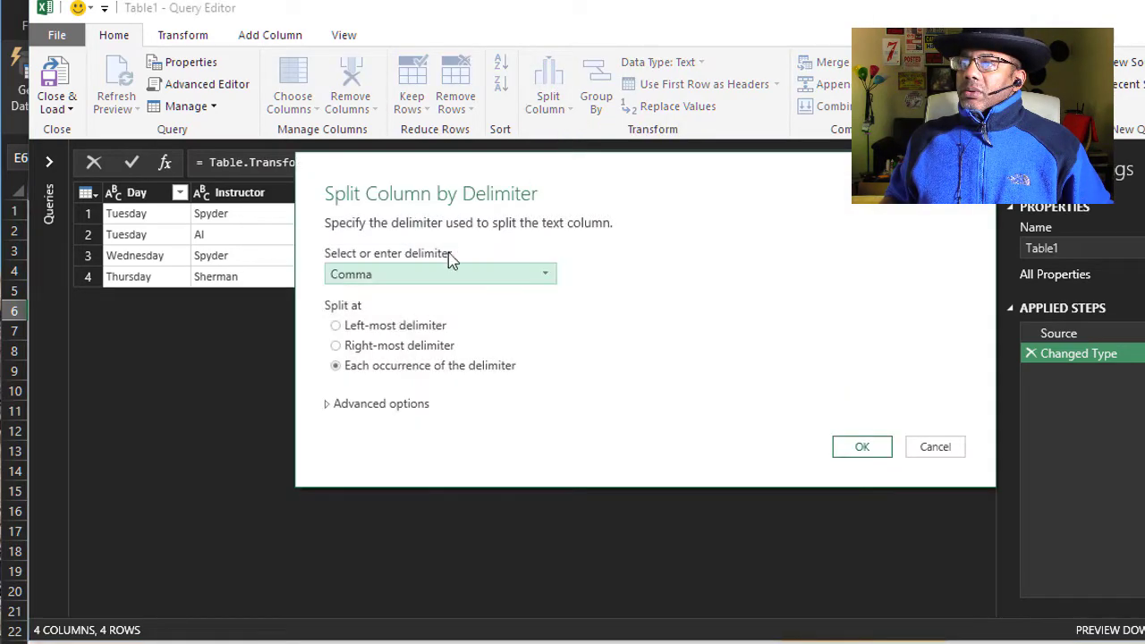
left_click(402, 284)
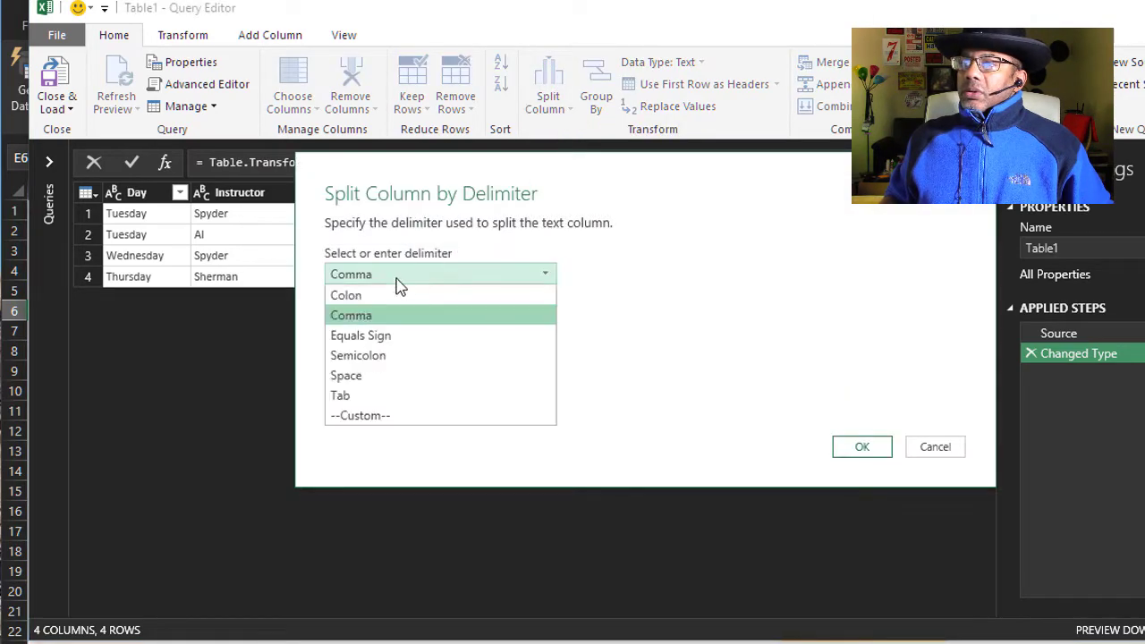
left_click(397, 416)
left_click(385, 301)
type(",")
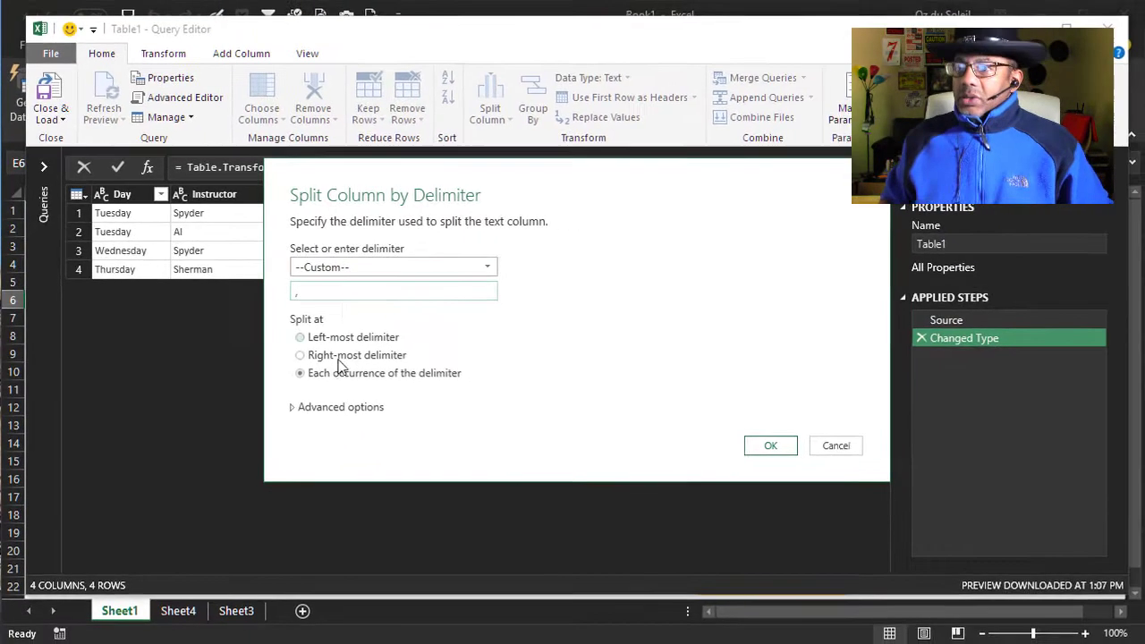
left_click(333, 409)
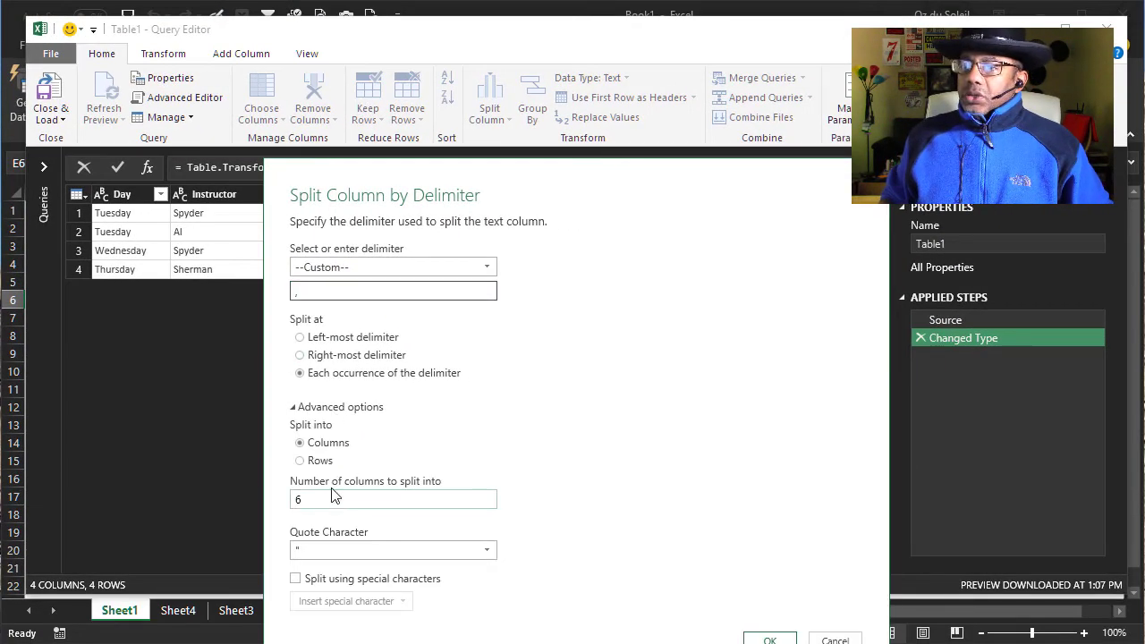
left_click(320, 461)
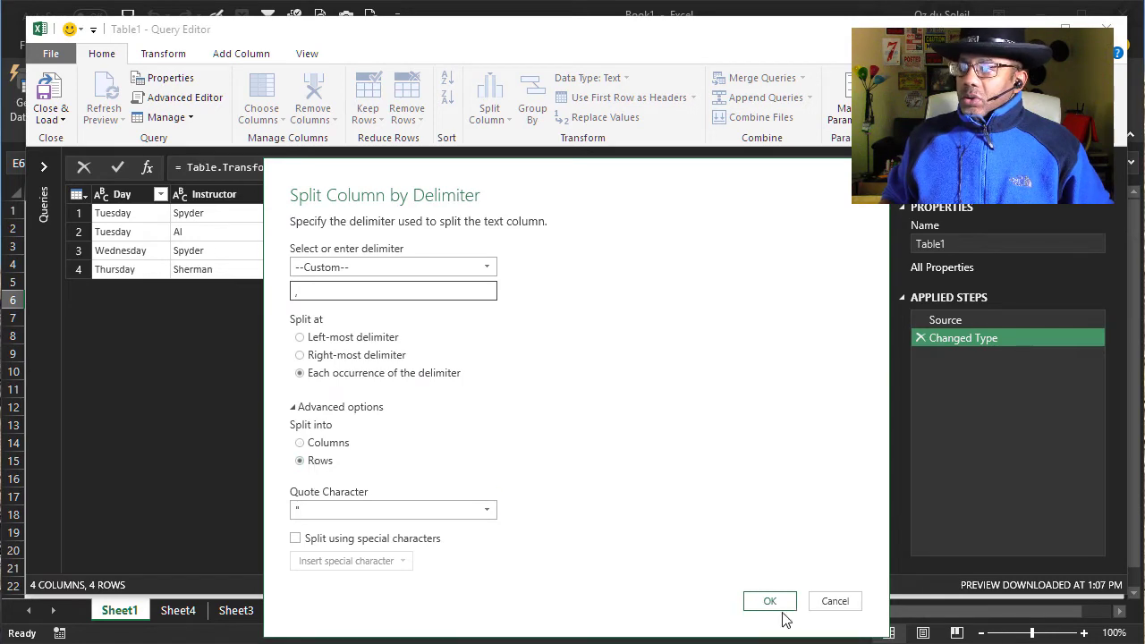
left_click(783, 605)
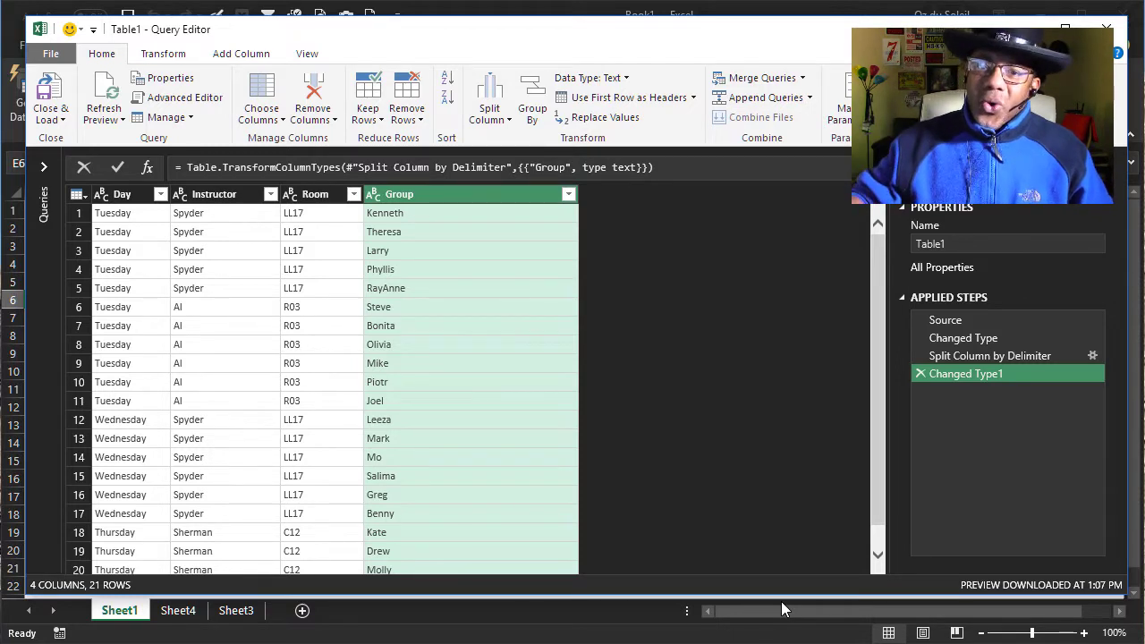
Step: Load the split roster with Close & Load To onto the existing Sheet1 at cell B12
left_click(55, 118)
left_click(83, 158)
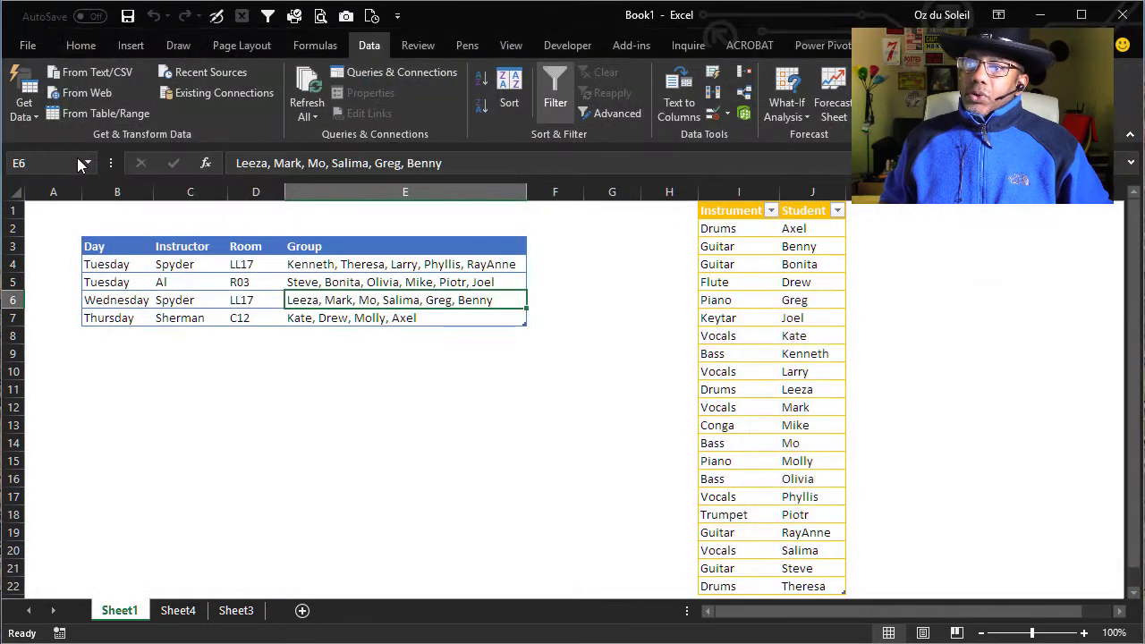
left_click(770, 427)
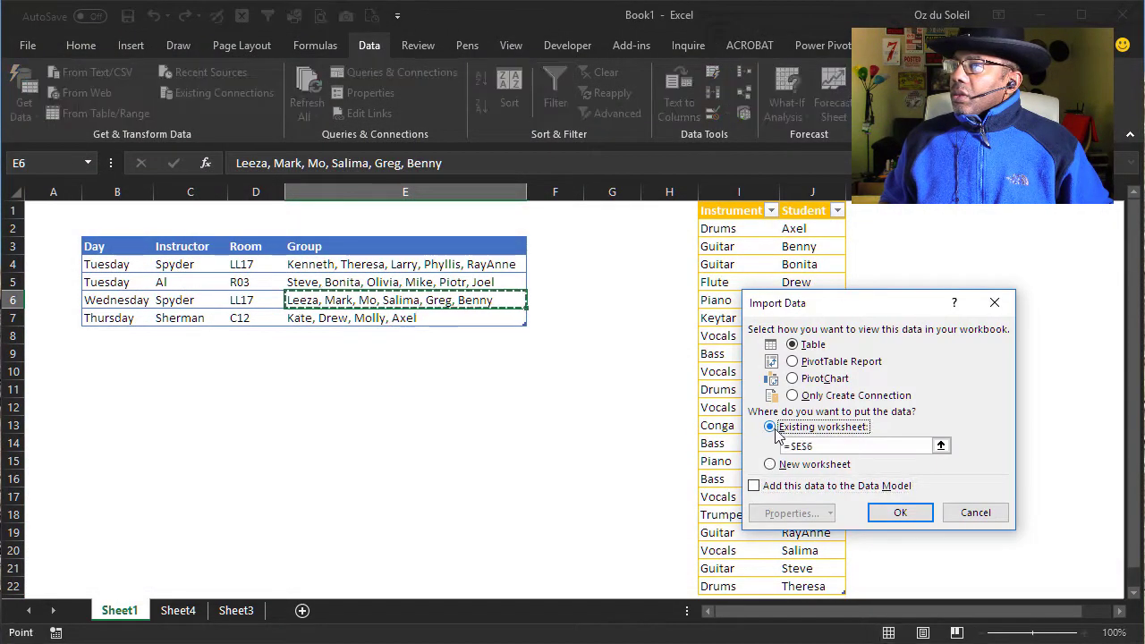
left_click(91, 402)
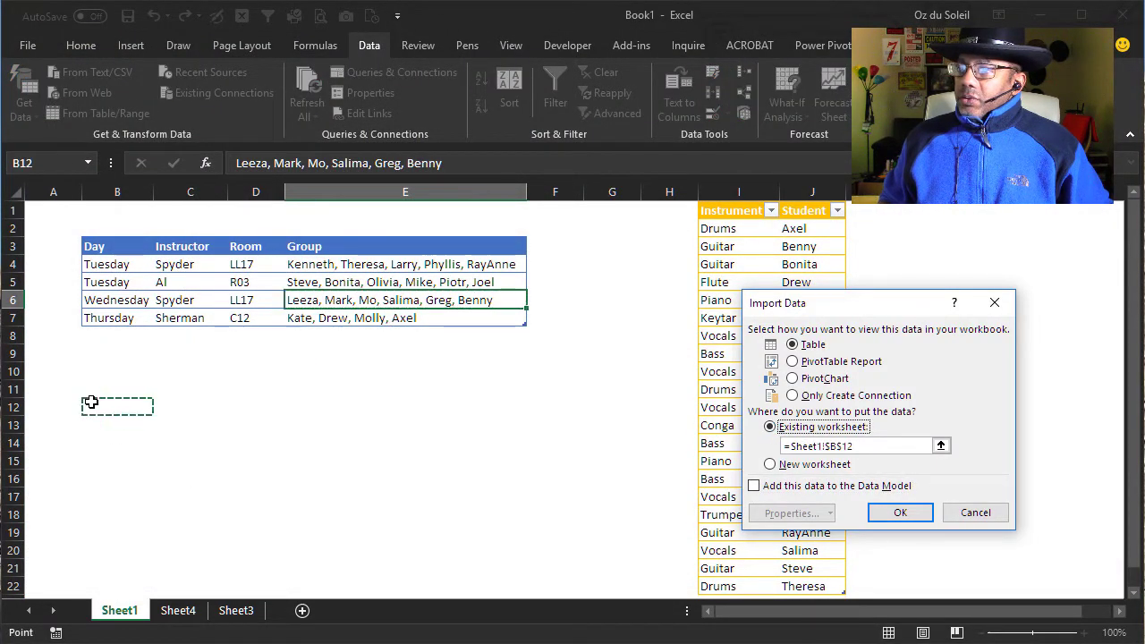
left_click(898, 514)
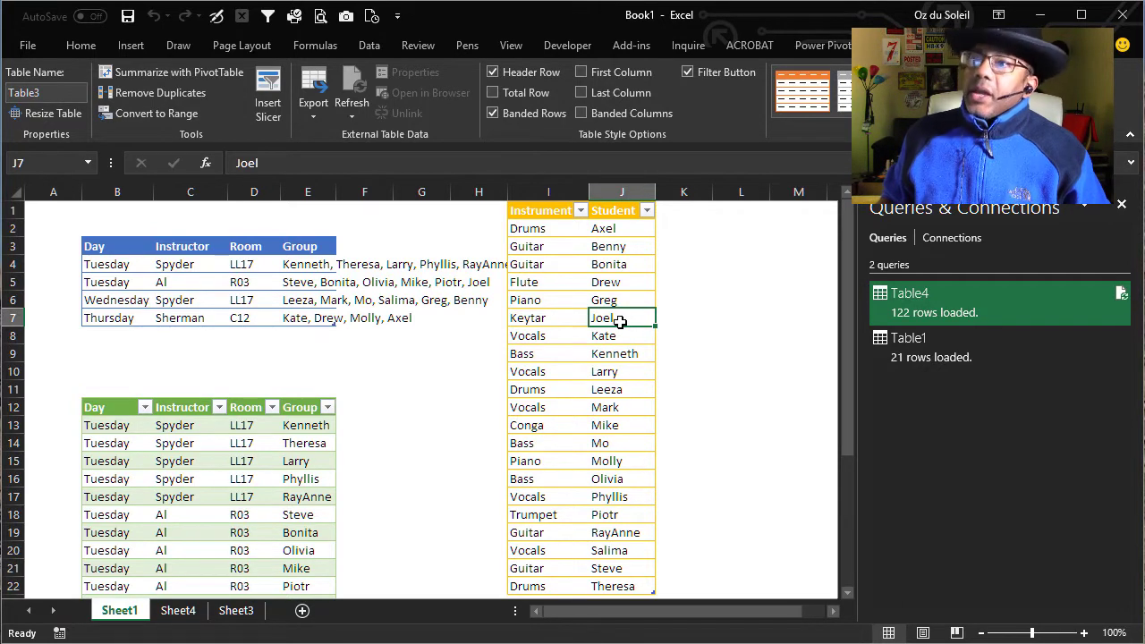
Step: Save the Instrument/Student table as connection-only query Table3, then select Table1 in the Queries pane
left_click(362, 47)
left_click(114, 114)
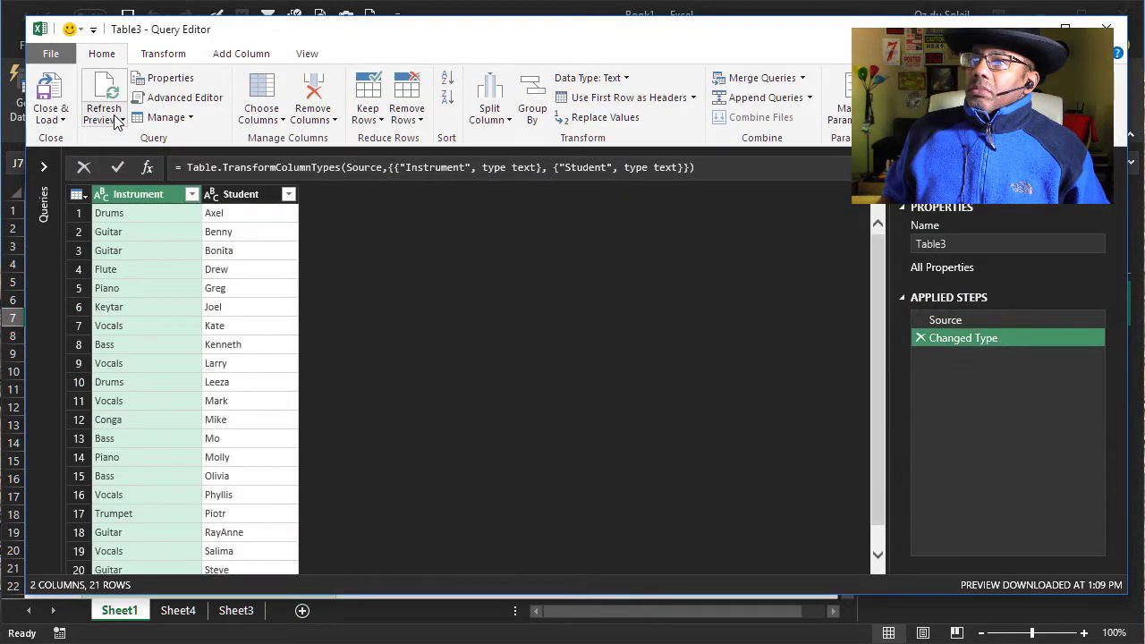
left_click(48, 121)
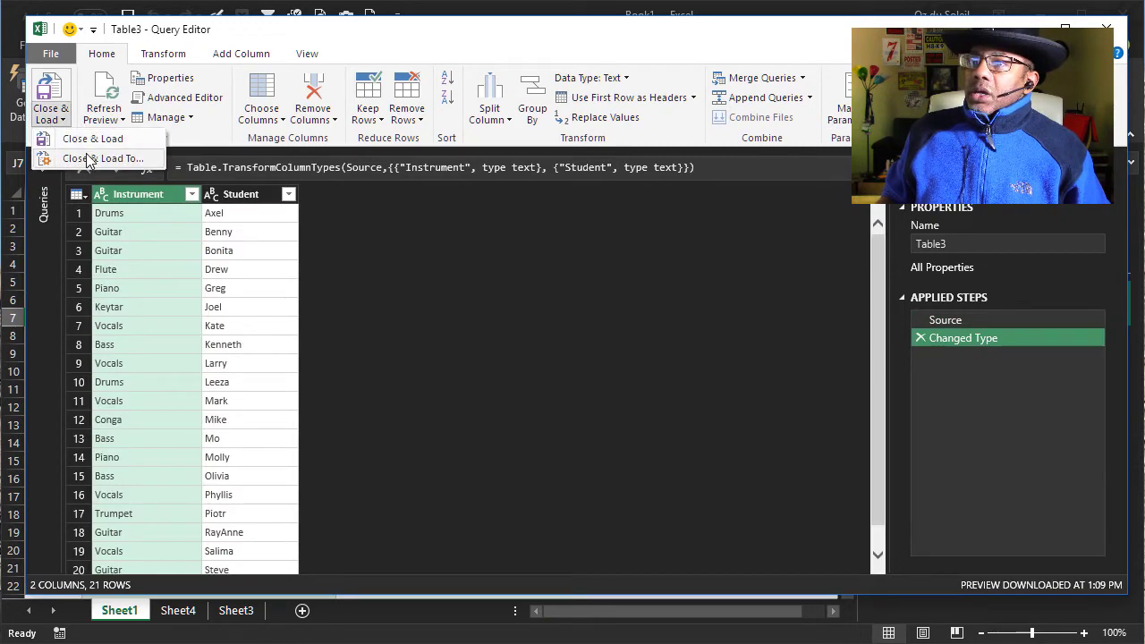
left_click(88, 158)
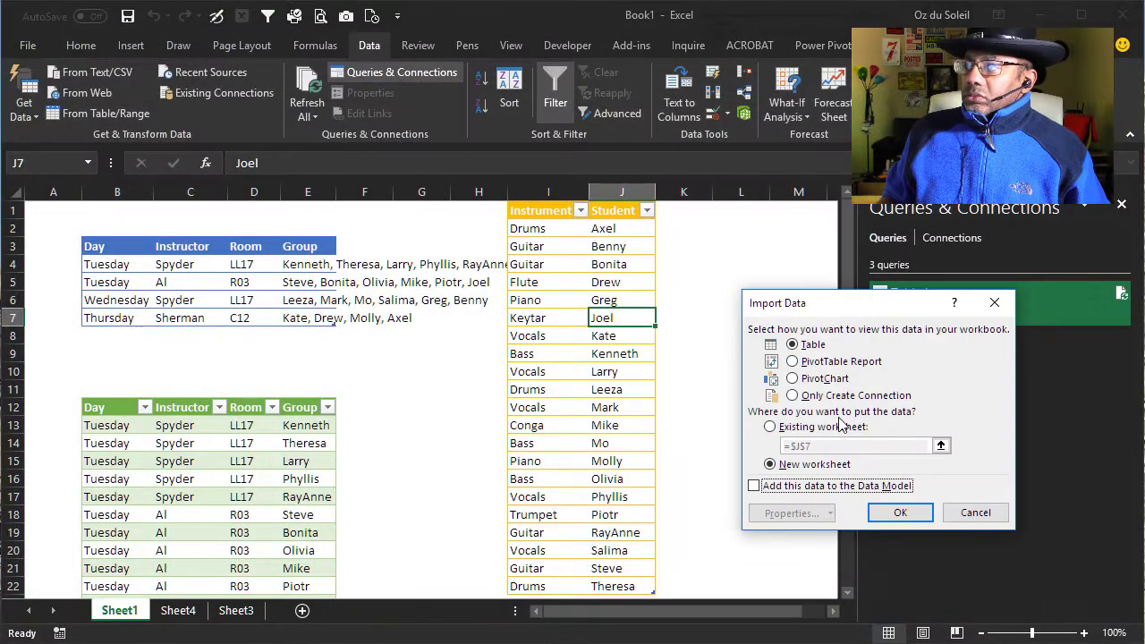
left_click(832, 398)
left_click(890, 512)
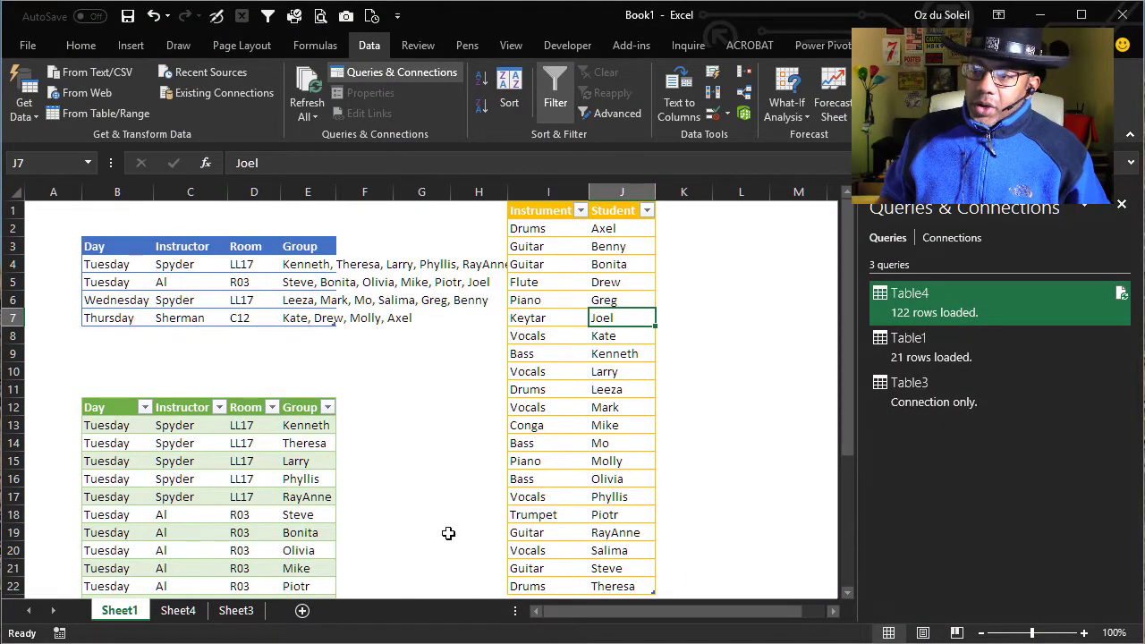
left_click(268, 478)
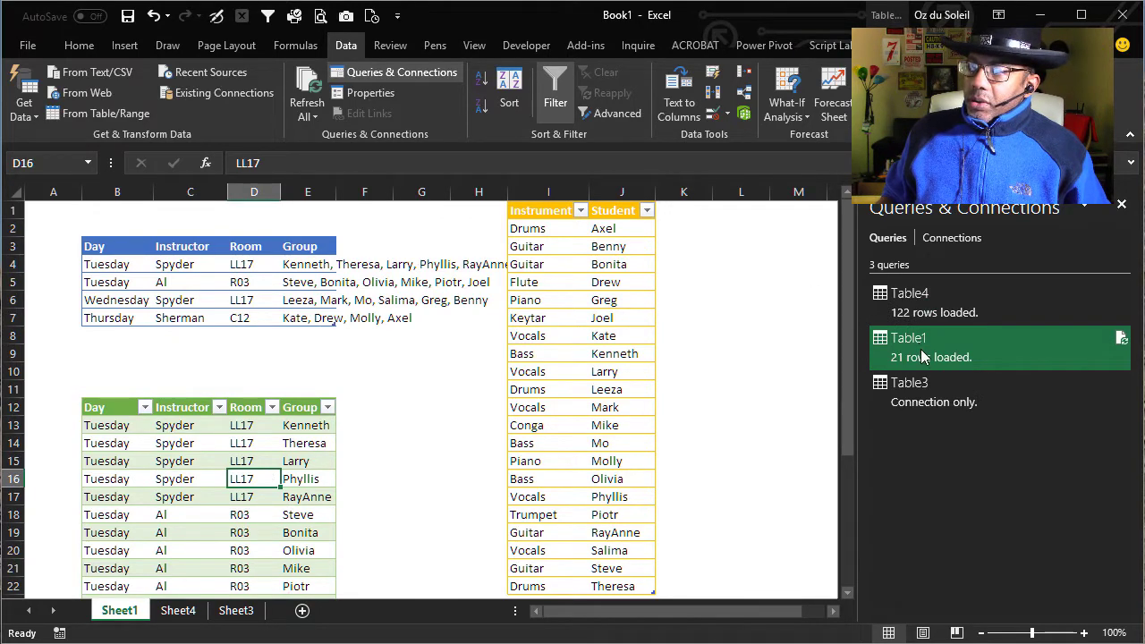
Step: Merge Table3 into the Table1 query, matching Table1's Group column to Table3's Student column
mouse_move(920, 348)
left_click(684, 562)
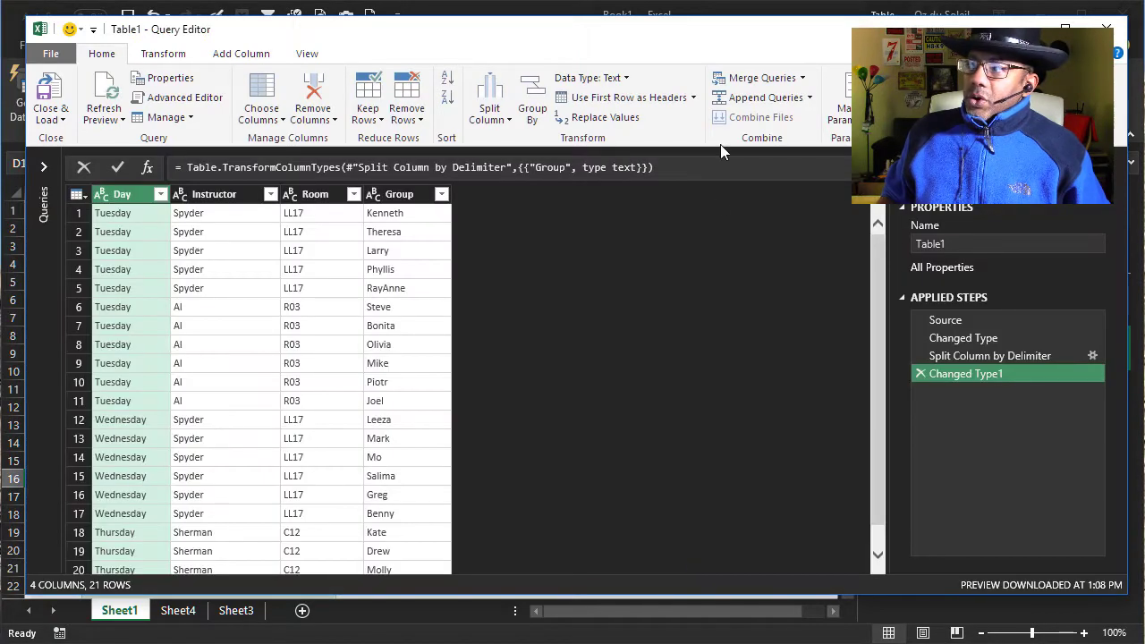
left_click(742, 77)
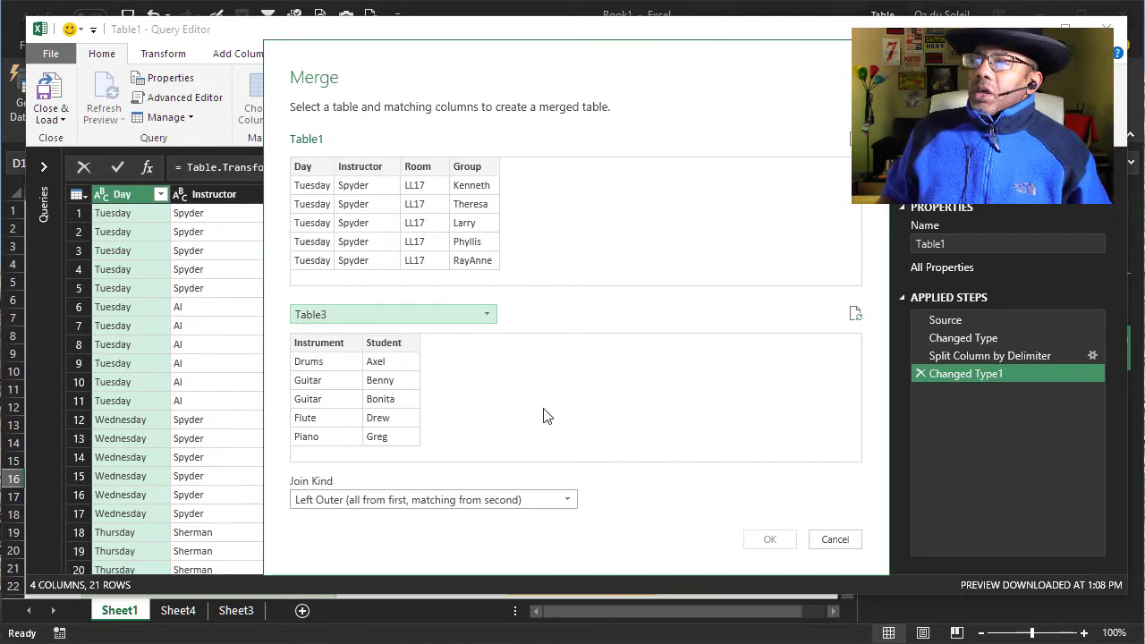
left_click(470, 168)
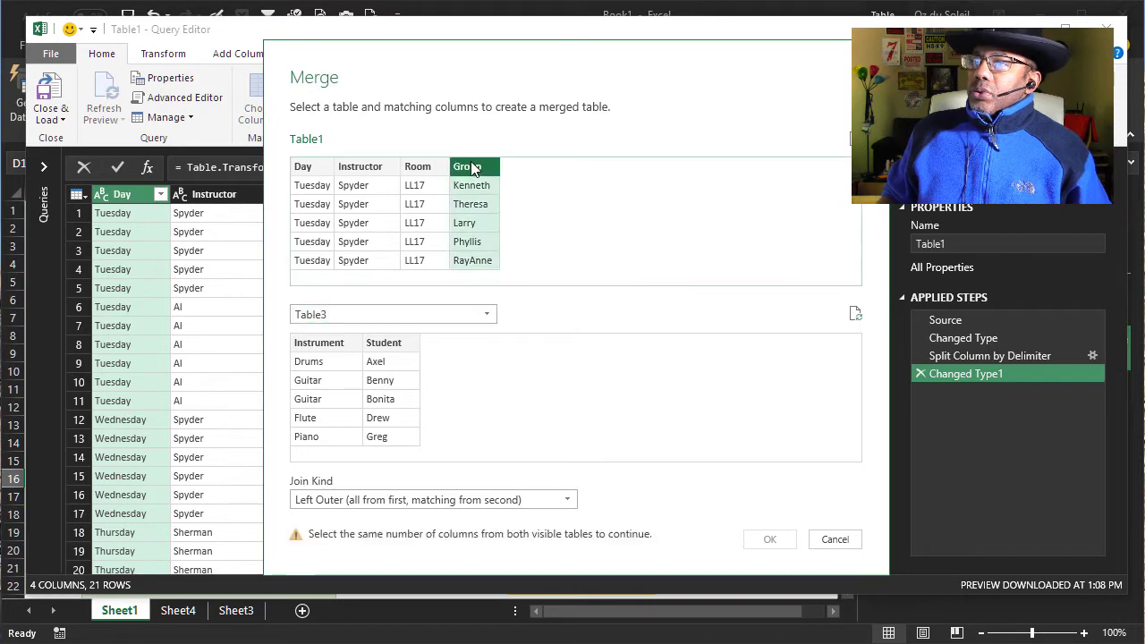
left_click(387, 345)
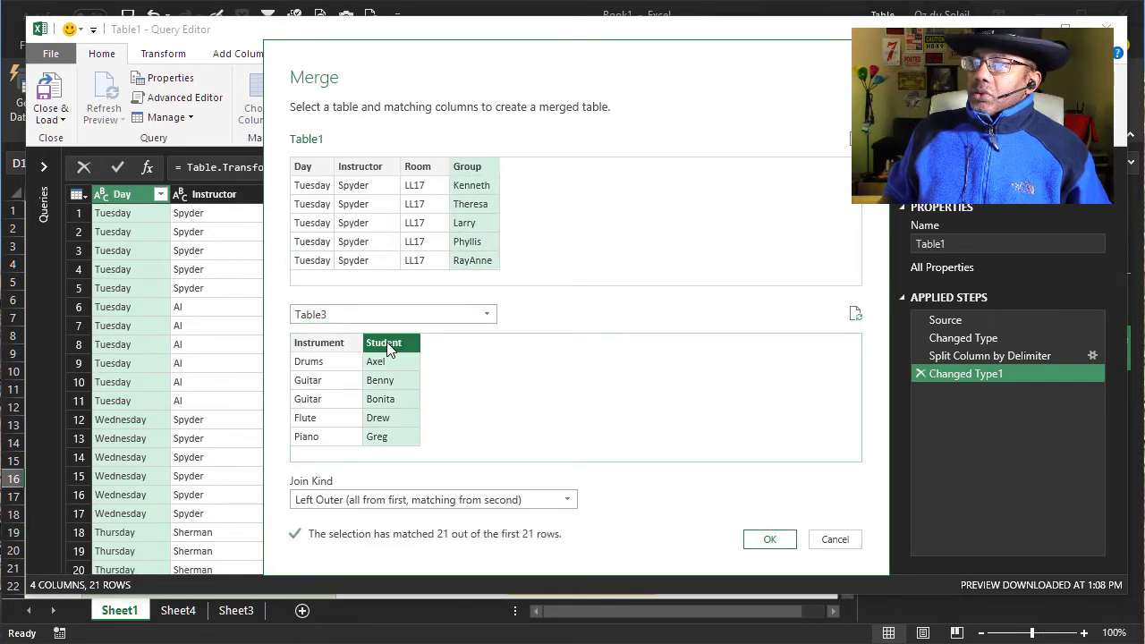
left_click(750, 544)
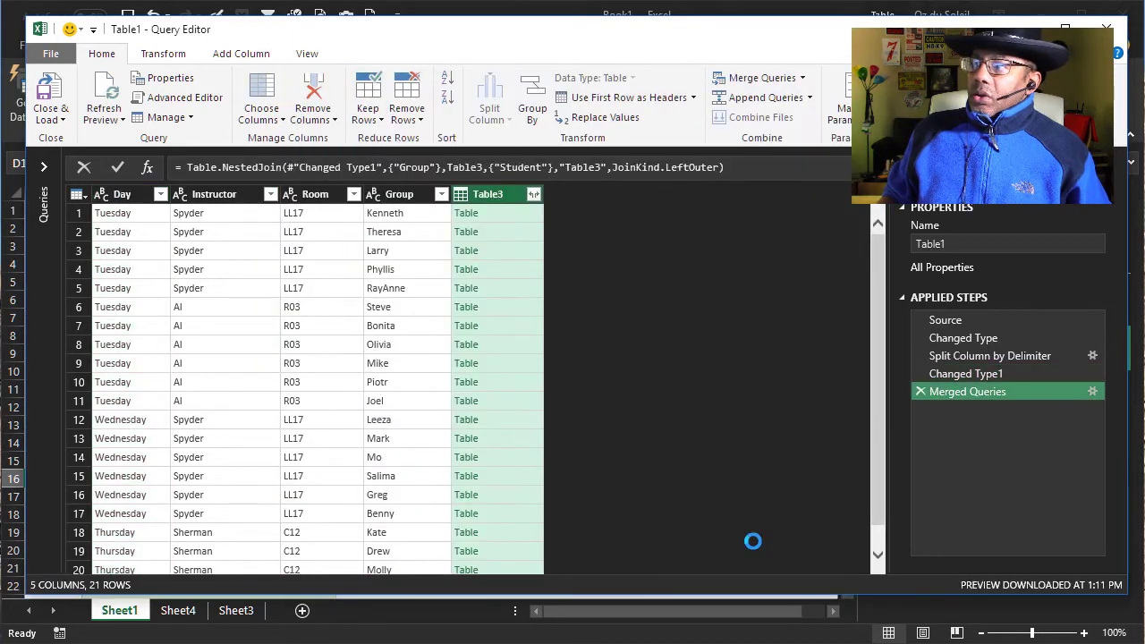
Step: Expand the merged Table3 column to add only the Instrument column
left_click(532, 195)
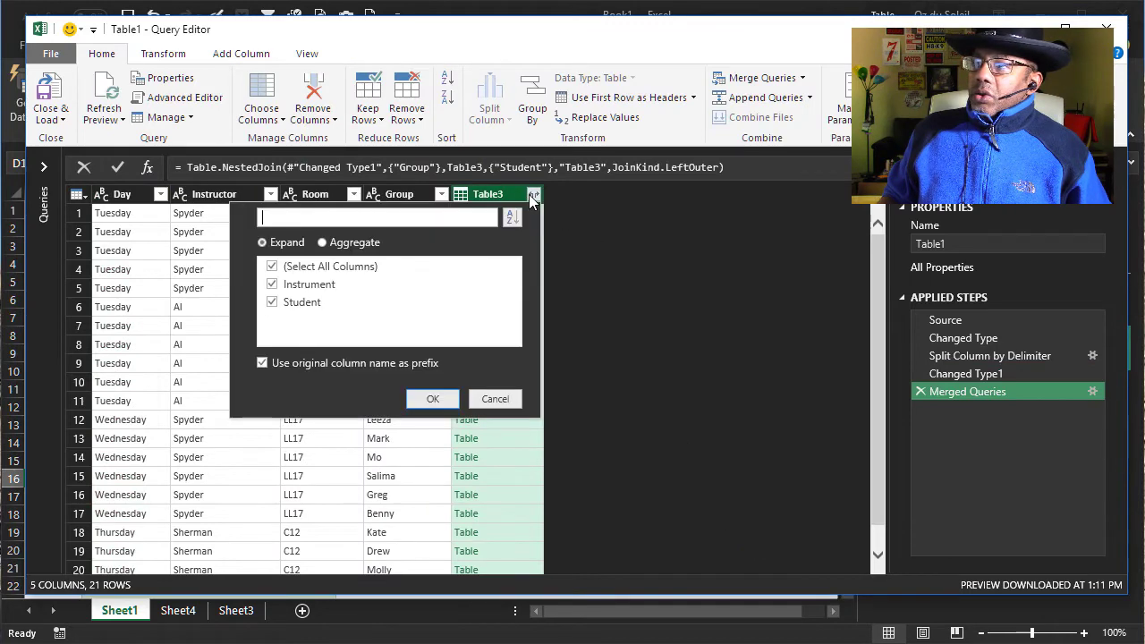
left_click(273, 303)
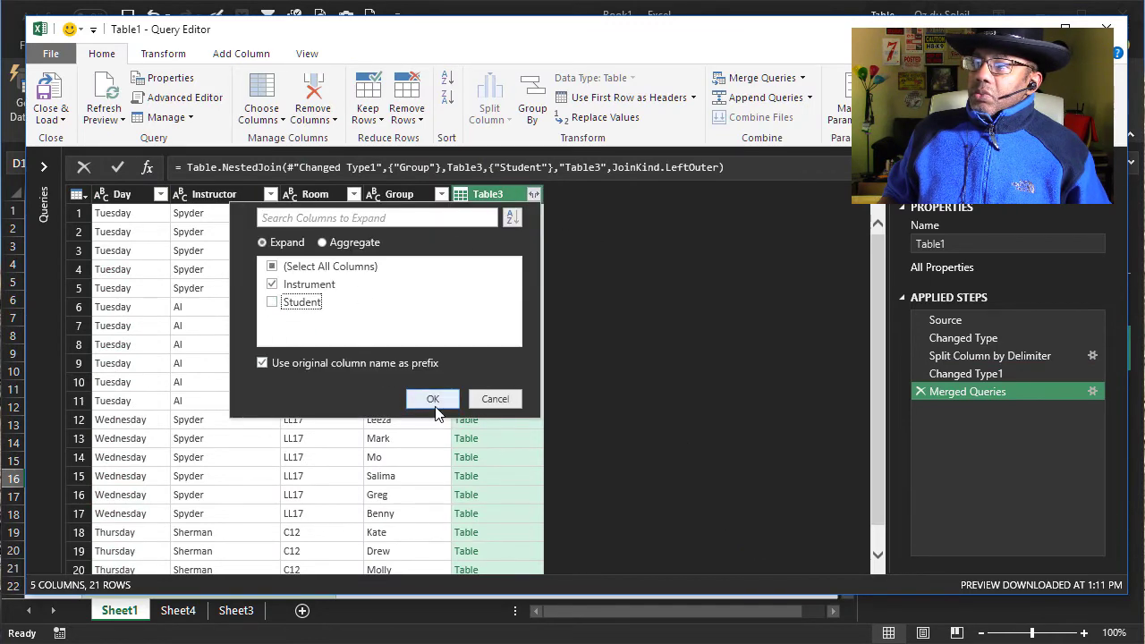
left_click(433, 405)
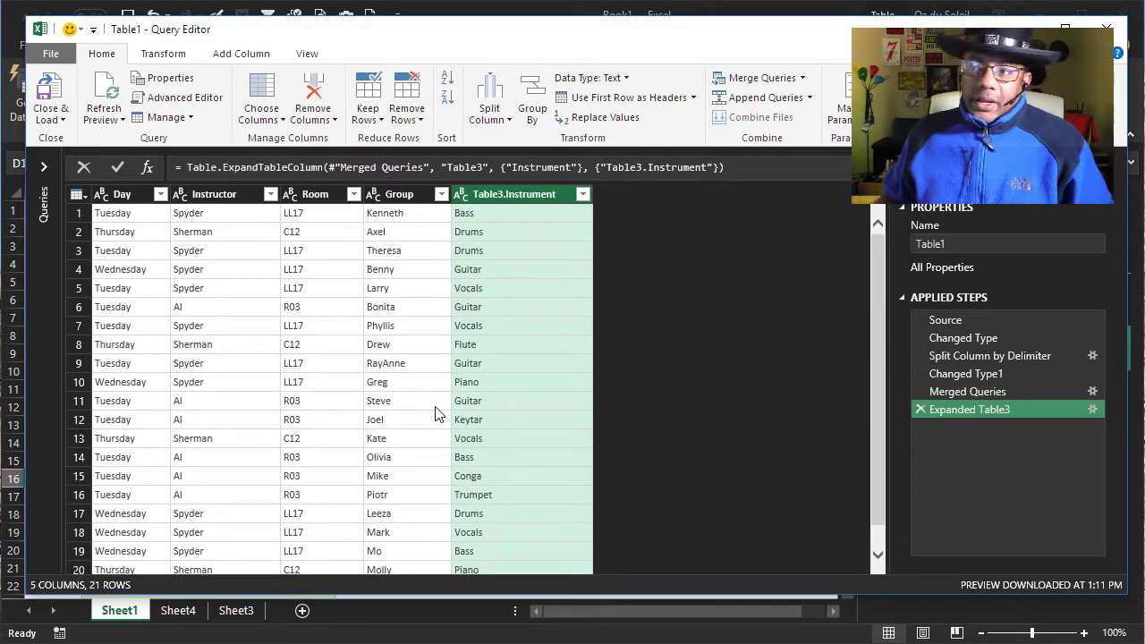